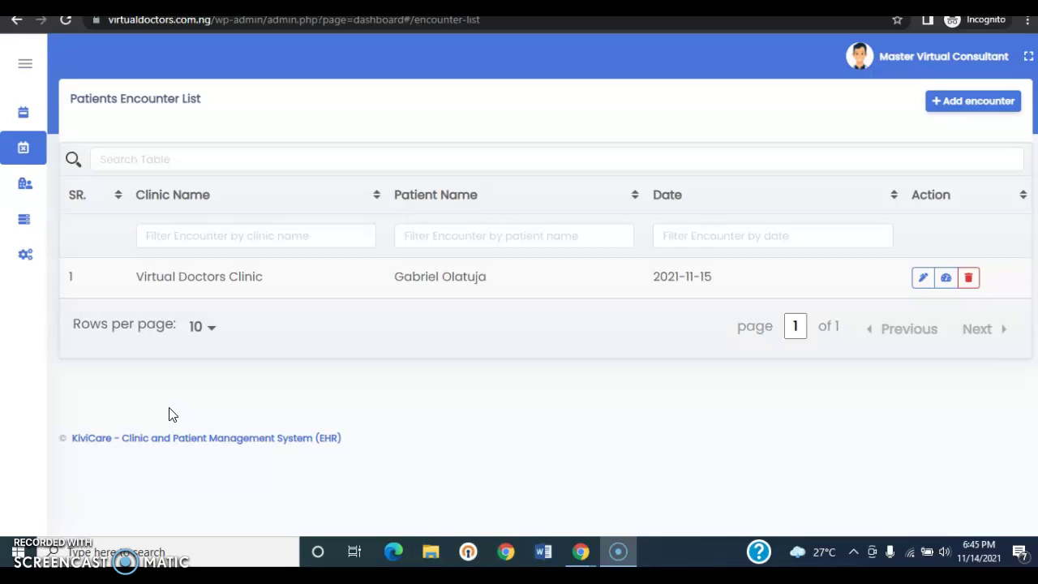
Open the account options of the logged-in consultant to view the profile, password change and logout entries.
{"action": "mouse_move", "coordinate": [32, 430]}
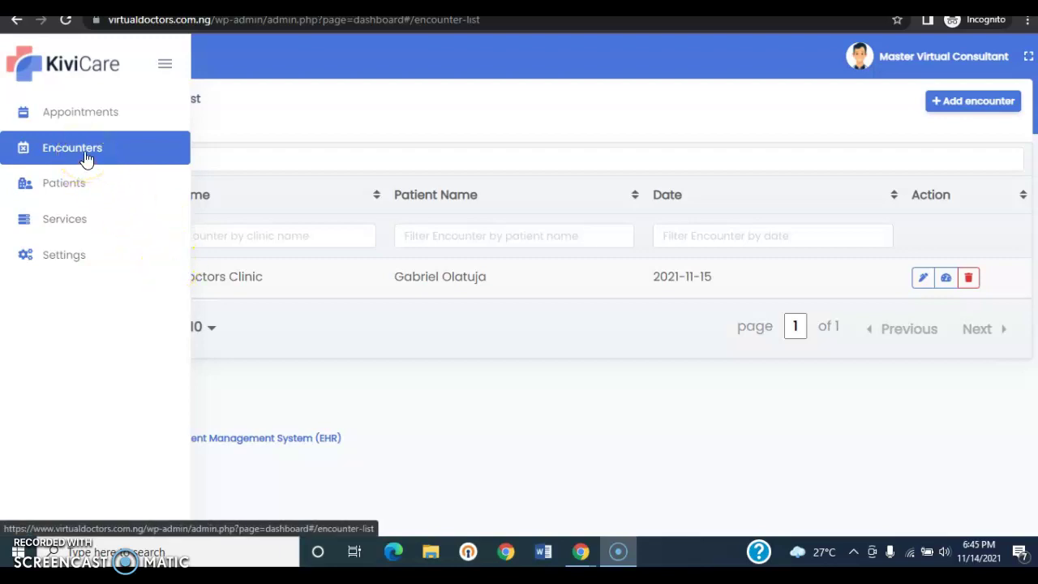
{"action": "left_click", "coordinate": [983, 60]}
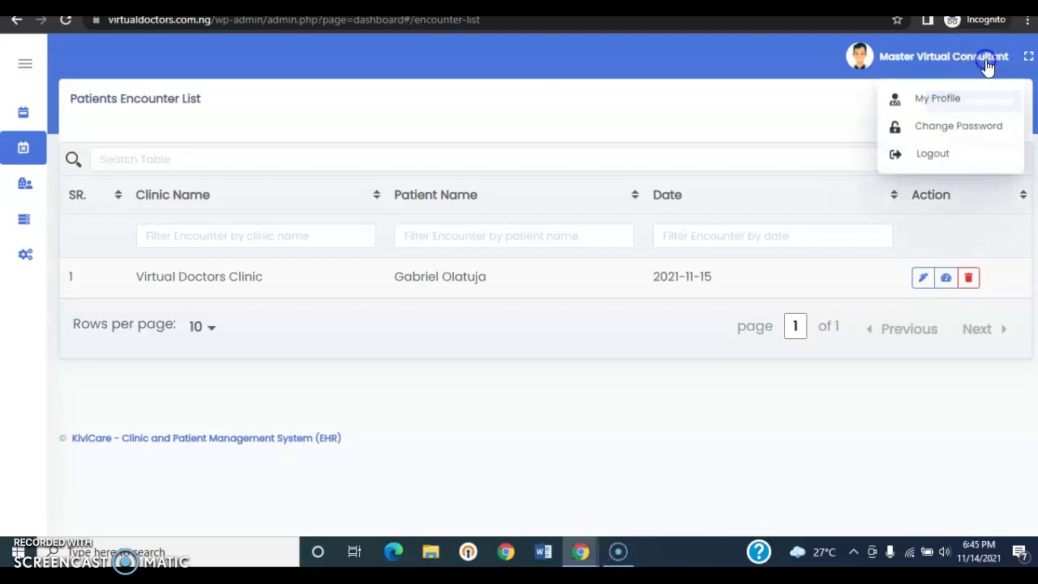
{"action": "left_click", "coordinate": [945, 135]}
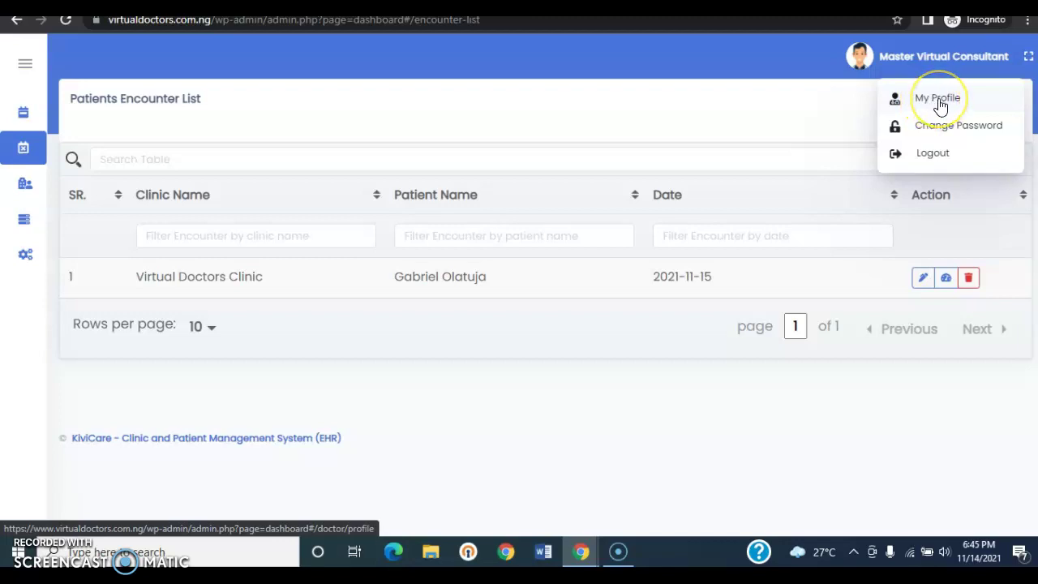
{"action": "left_click", "coordinate": [929, 159]}
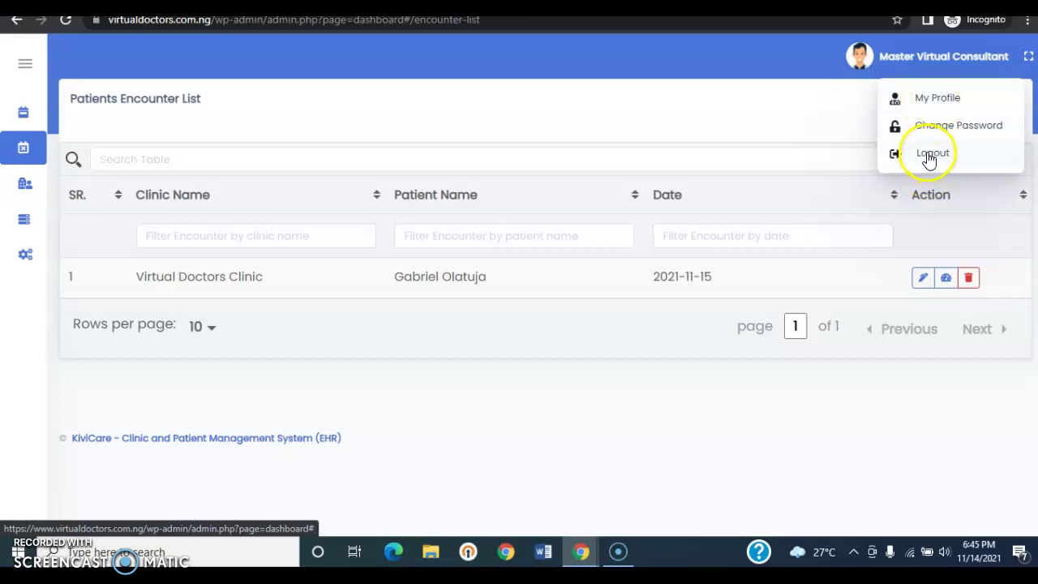
View the doctor sessions in the settings and the list of services offered by the clinic.
{"action": "mouse_move", "coordinate": [7, 267]}
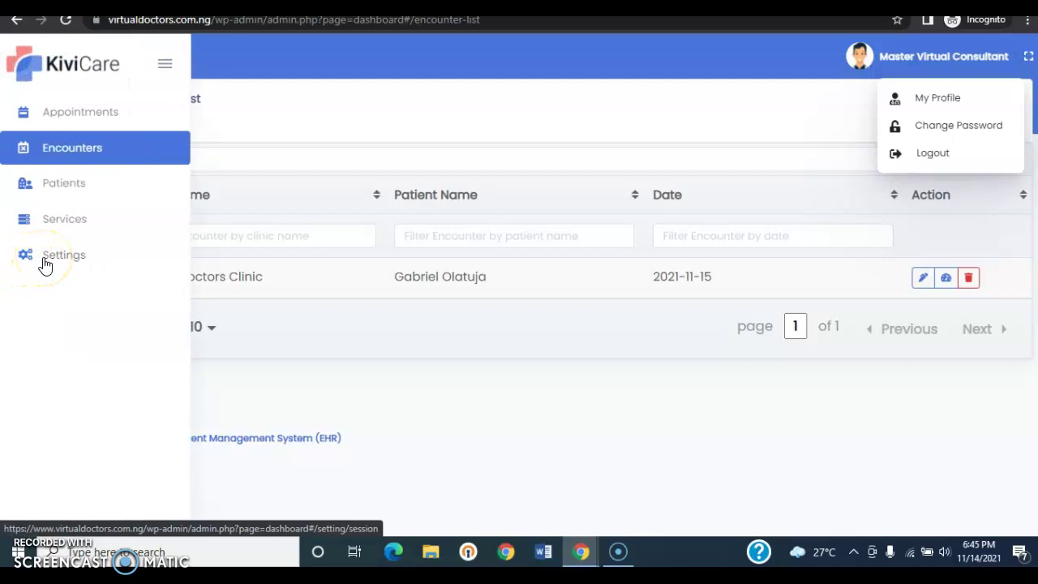
{"action": "left_click", "coordinate": [45, 264]}
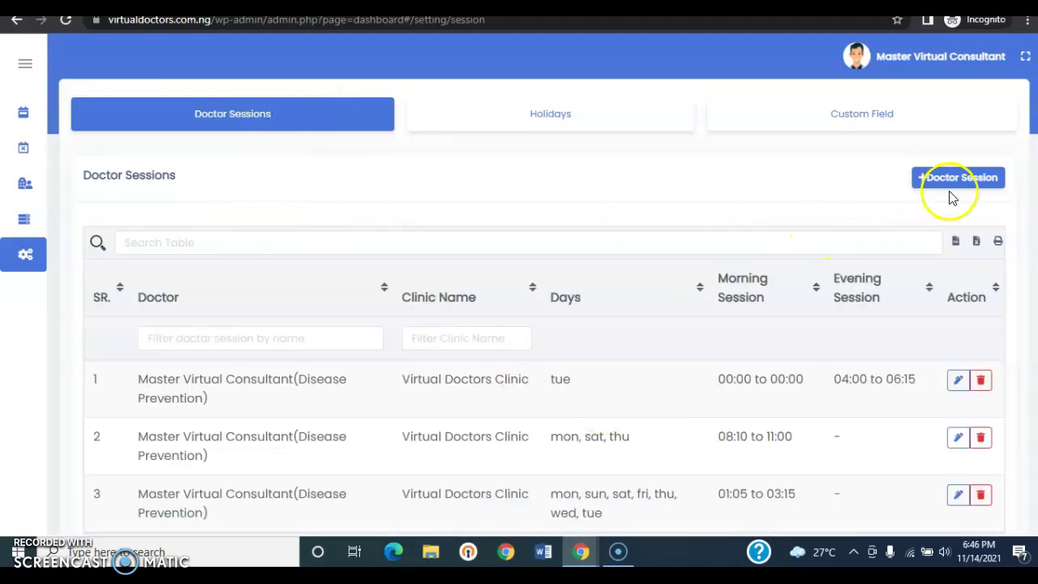
{"action": "mouse_move", "coordinate": [6, 245]}
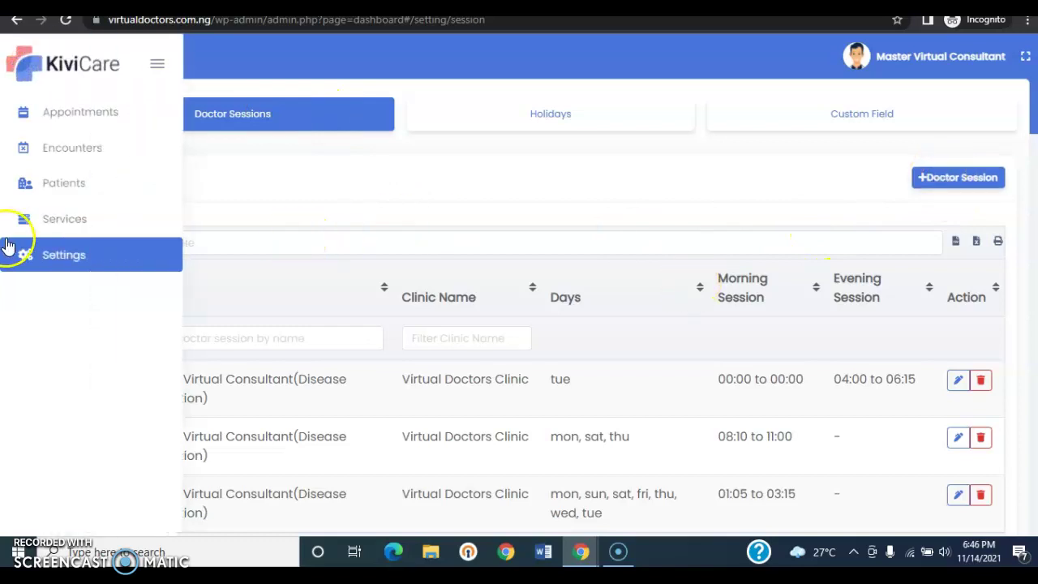
{"action": "left_click", "coordinate": [55, 221]}
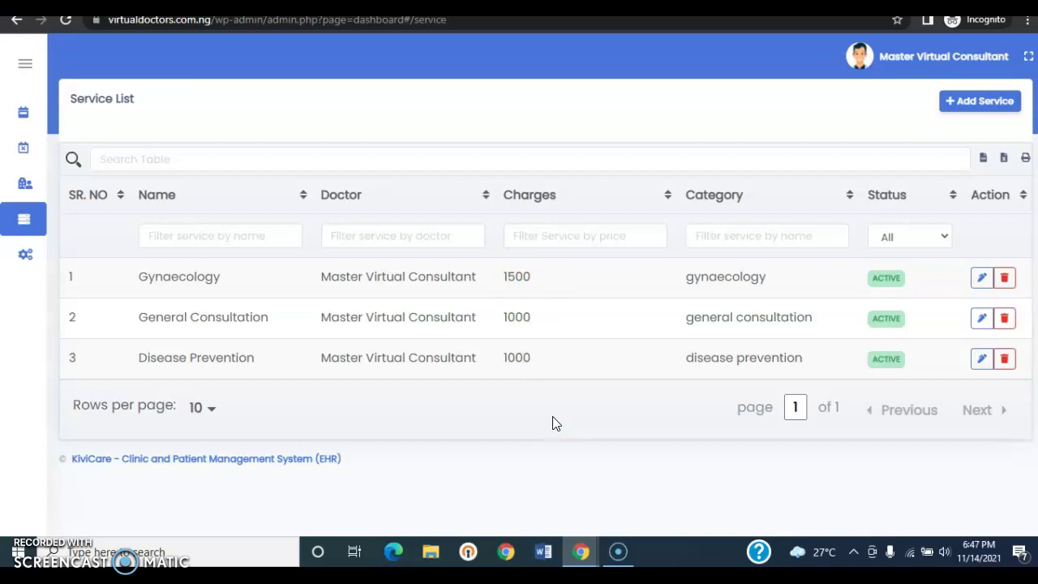
Open a blank new-patient form from the patients list and review its basic and other detail fields.
{"action": "mouse_move", "coordinate": [20, 217]}
{"action": "mouse_move", "coordinate": [20, 217]}
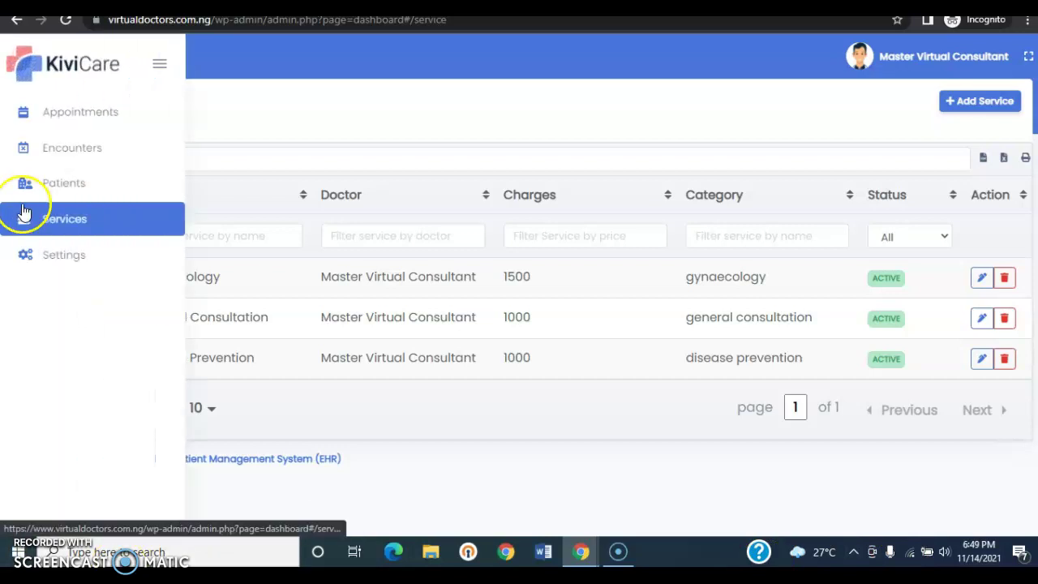
{"action": "left_click", "coordinate": [64, 186]}
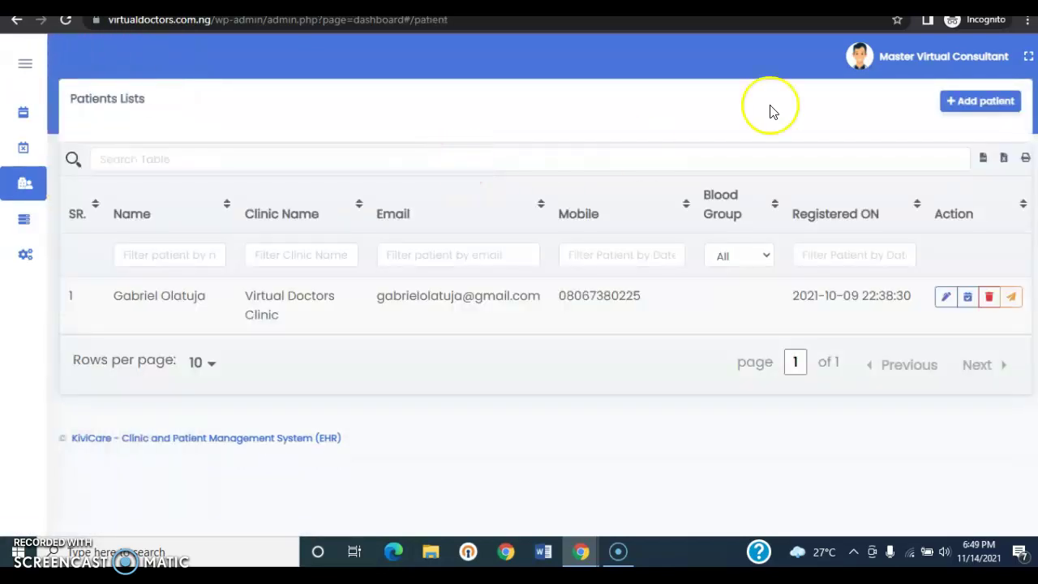
{"action": "left_click", "coordinate": [982, 103]}
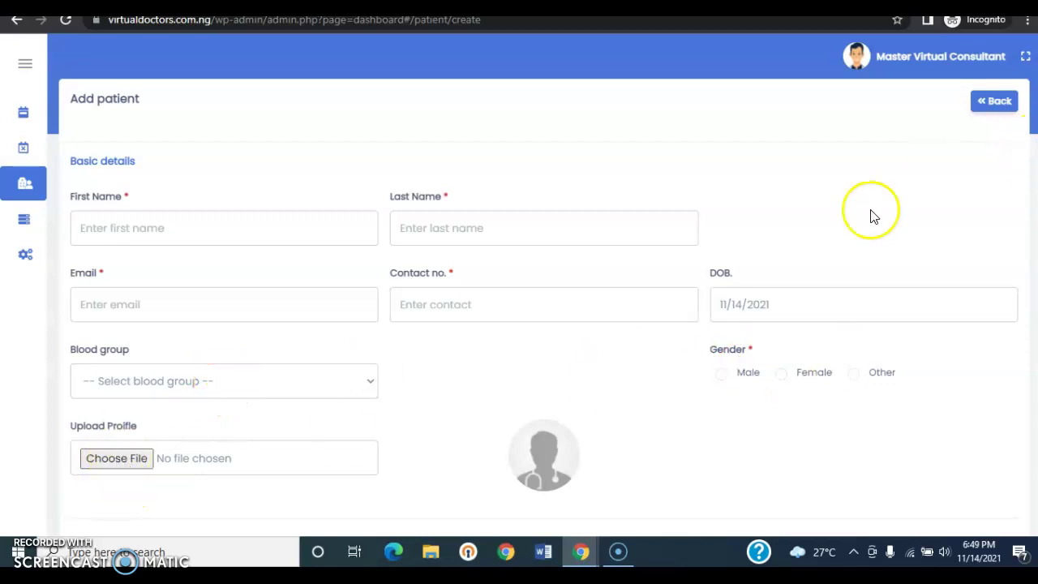
{"action": "scroll", "coordinate": [529, 380], "scroll_direction": "down", "scroll_amount": 2}
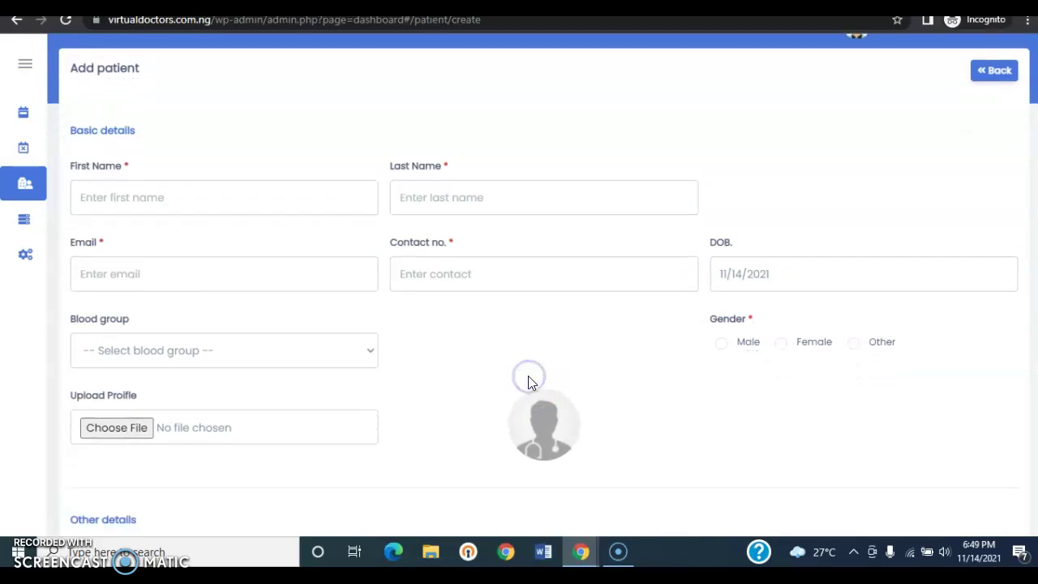
{"action": "scroll", "coordinate": [529, 379], "scroll_direction": "down", "scroll_amount": 4}
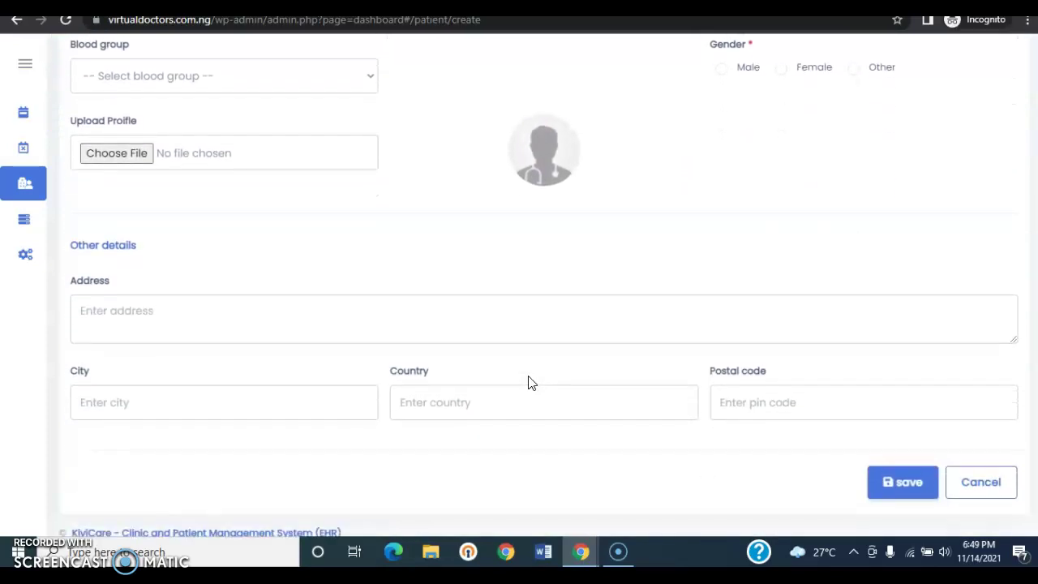
{"action": "scroll", "coordinate": [528, 379], "scroll_direction": "down", "scroll_amount": 1}
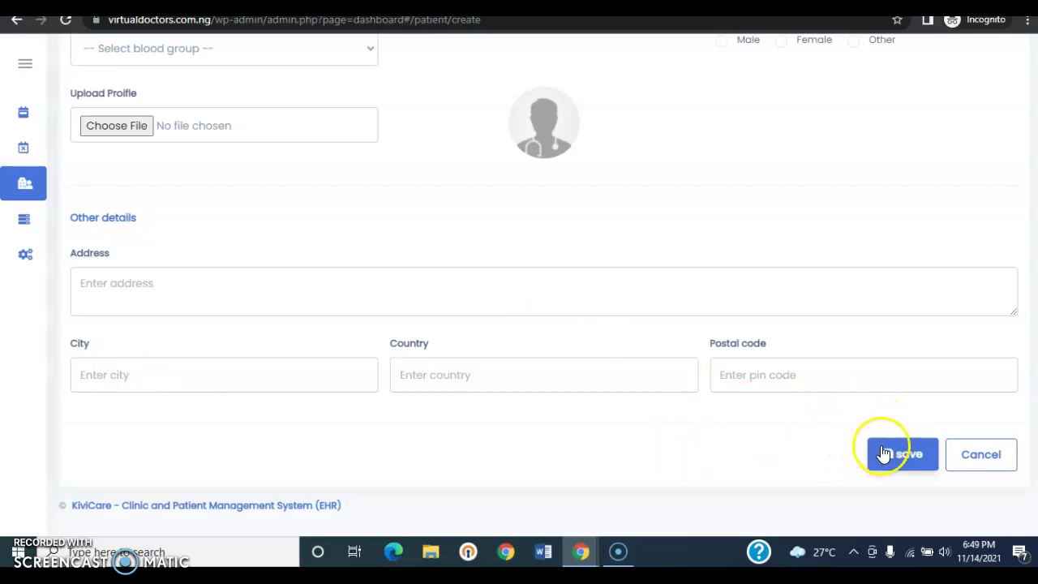
{"action": "left_click", "coordinate": [678, 134]}
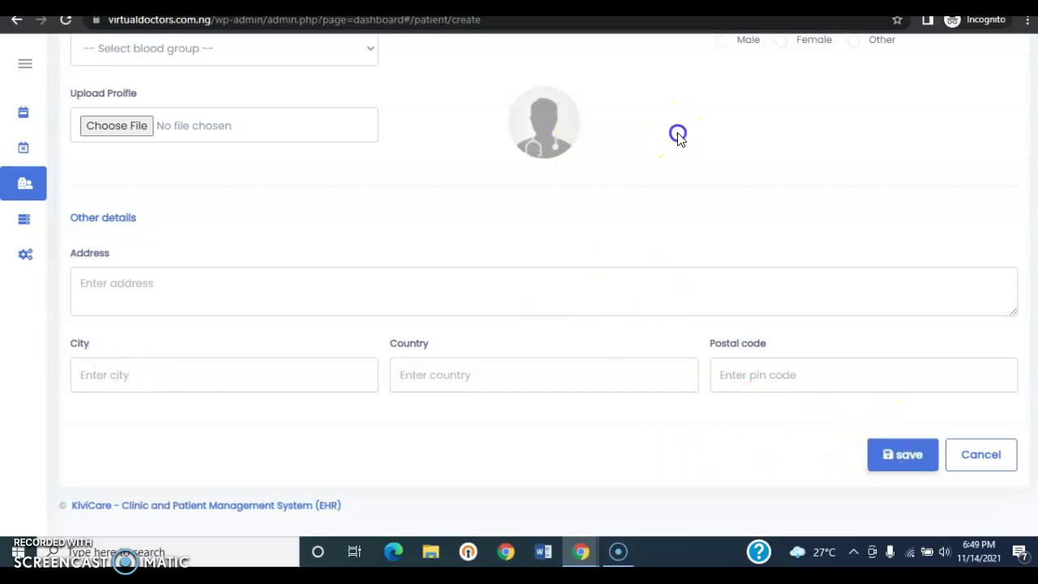
{"action": "scroll", "coordinate": [678, 138], "scroll_direction": "up", "scroll_amount": 4}
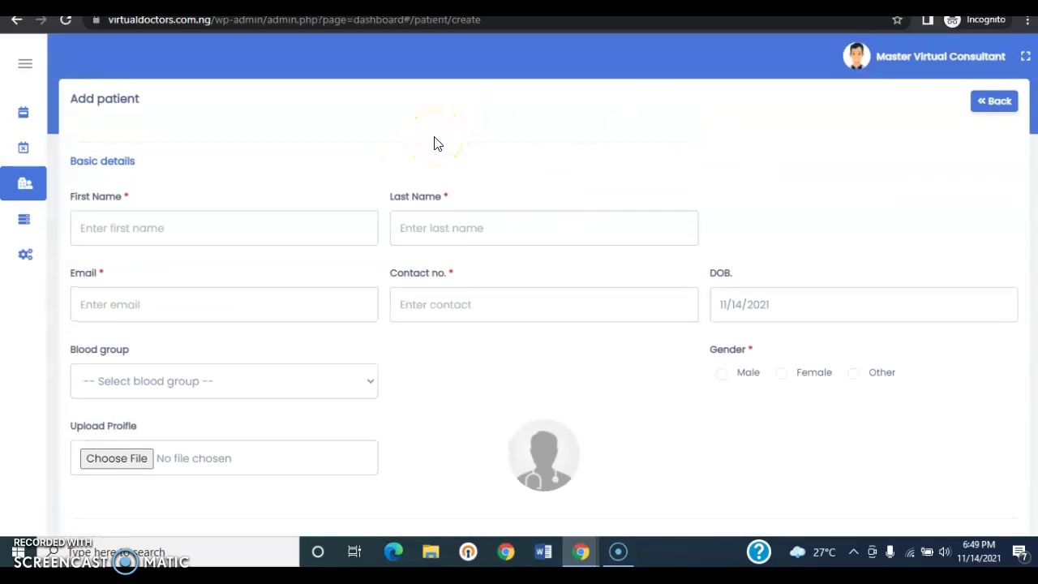
{"action": "left_click", "coordinate": [103, 307]}
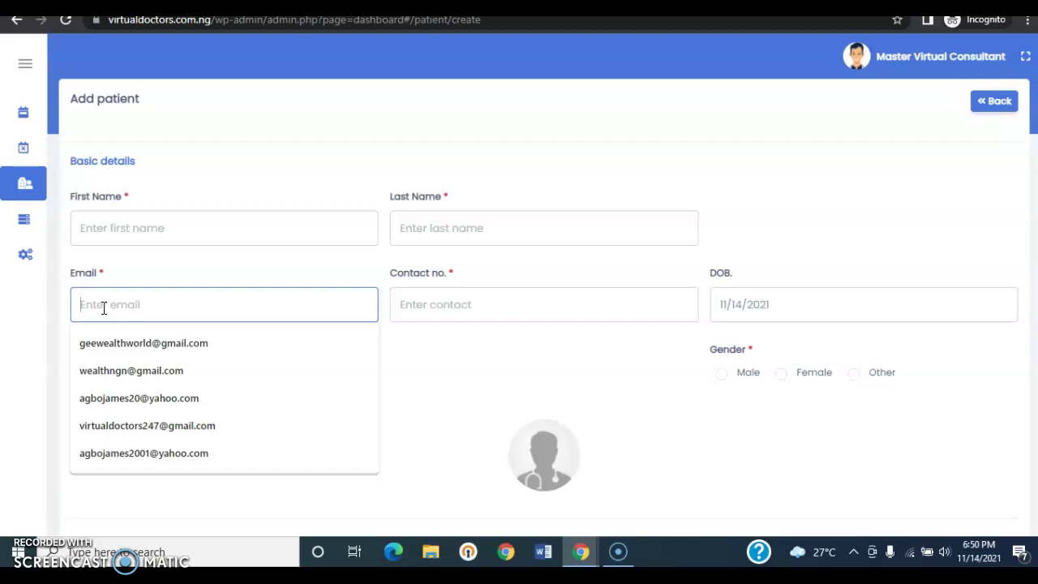
{"action": "left_click", "coordinate": [280, 154]}
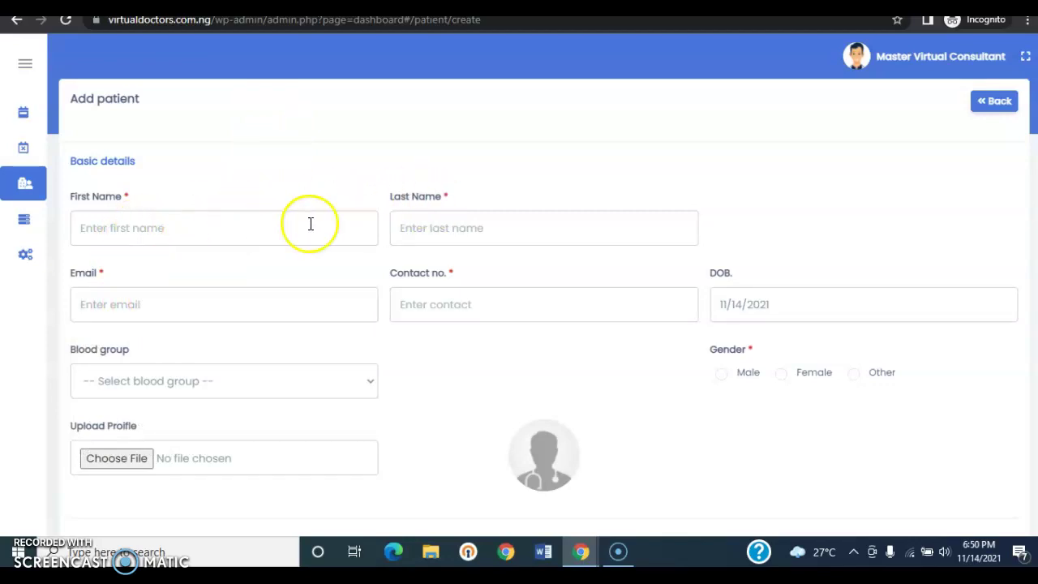
Start a new encounter in the encounter list, dated 11/15/2021, and choose the registered patient for it.
{"action": "mouse_move", "coordinate": [23, 180]}
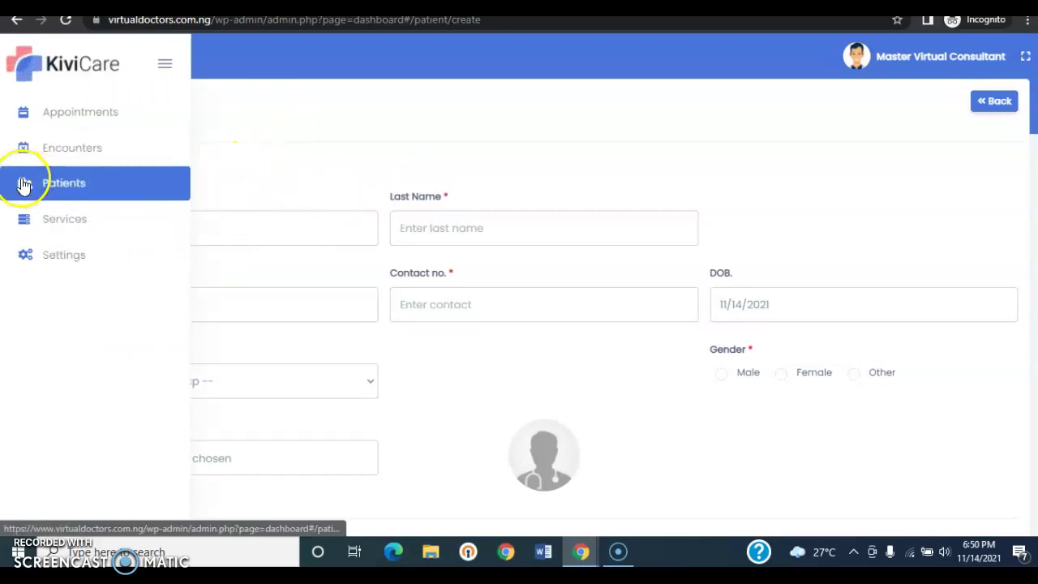
{"action": "left_click", "coordinate": [69, 150]}
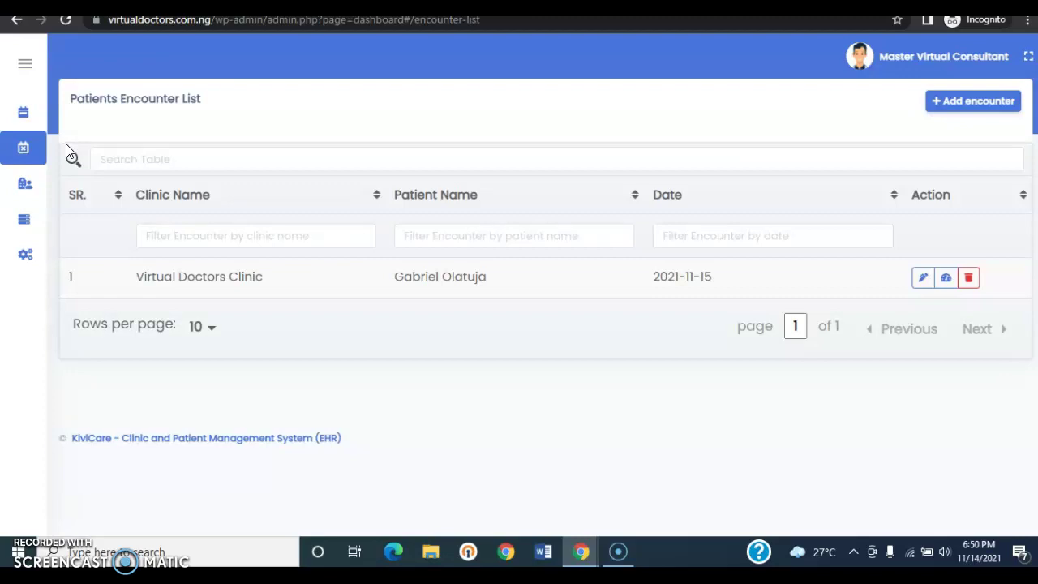
{"action": "left_click", "coordinate": [970, 107]}
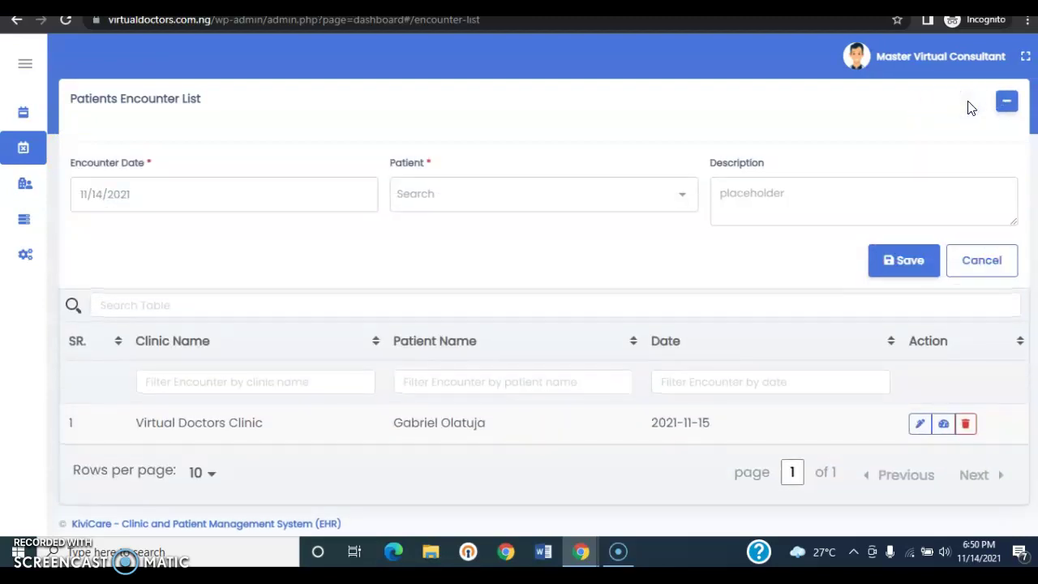
{"action": "left_click", "coordinate": [197, 205]}
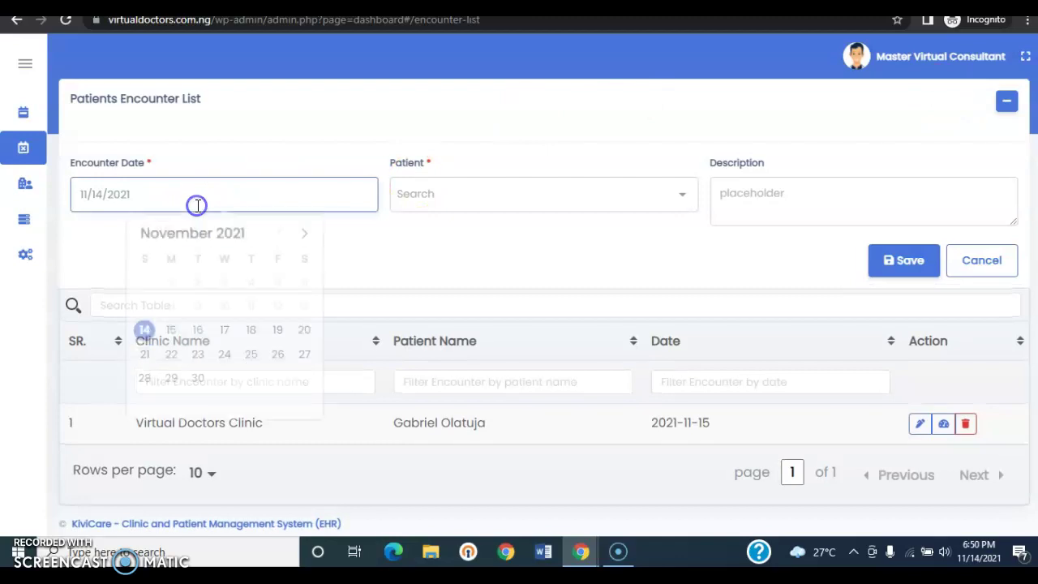
{"action": "left_click", "coordinate": [172, 339]}
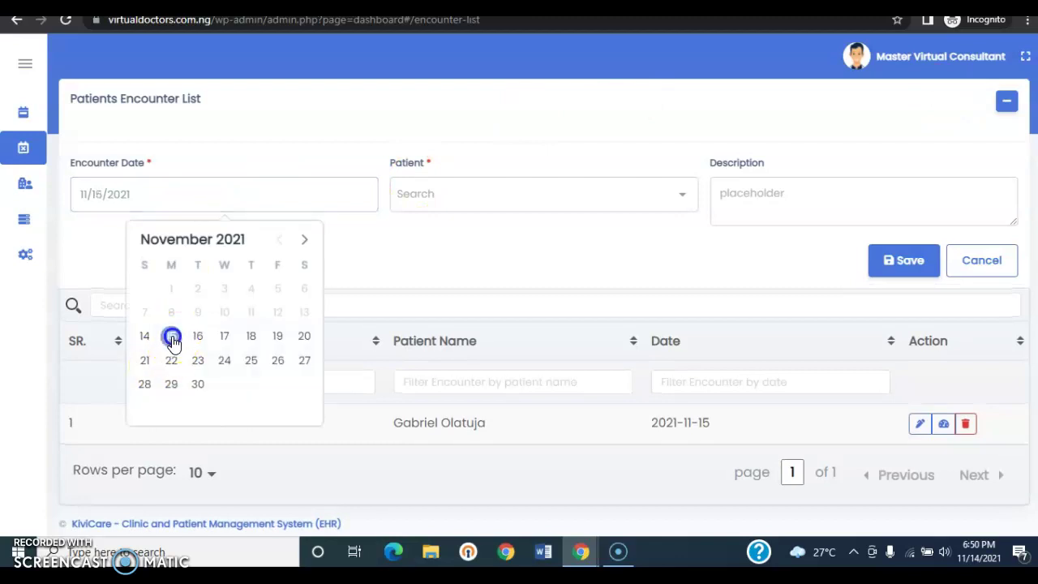
{"action": "left_click", "coordinate": [438, 191]}
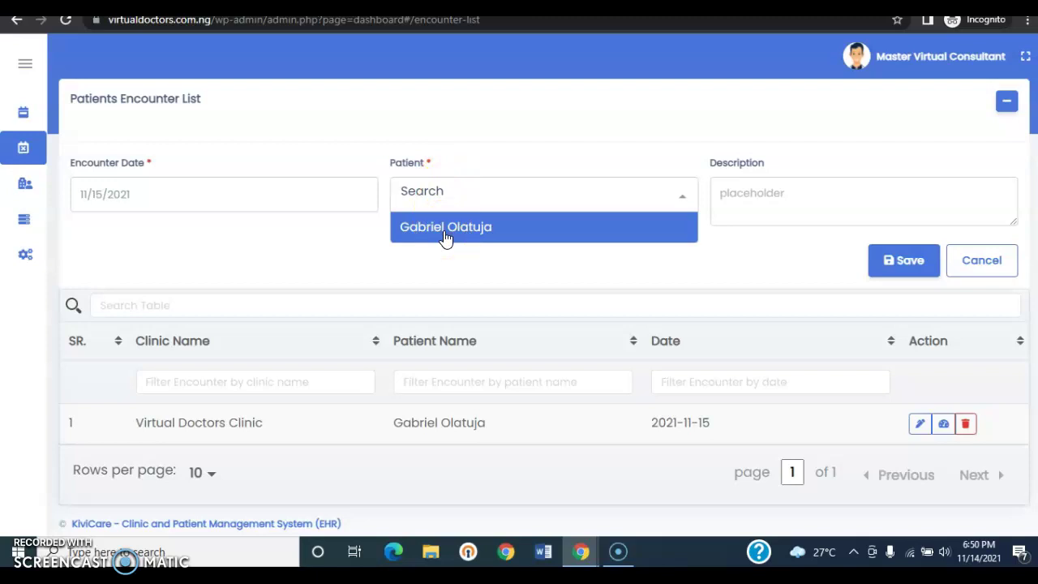
{"action": "left_click", "coordinate": [445, 230]}
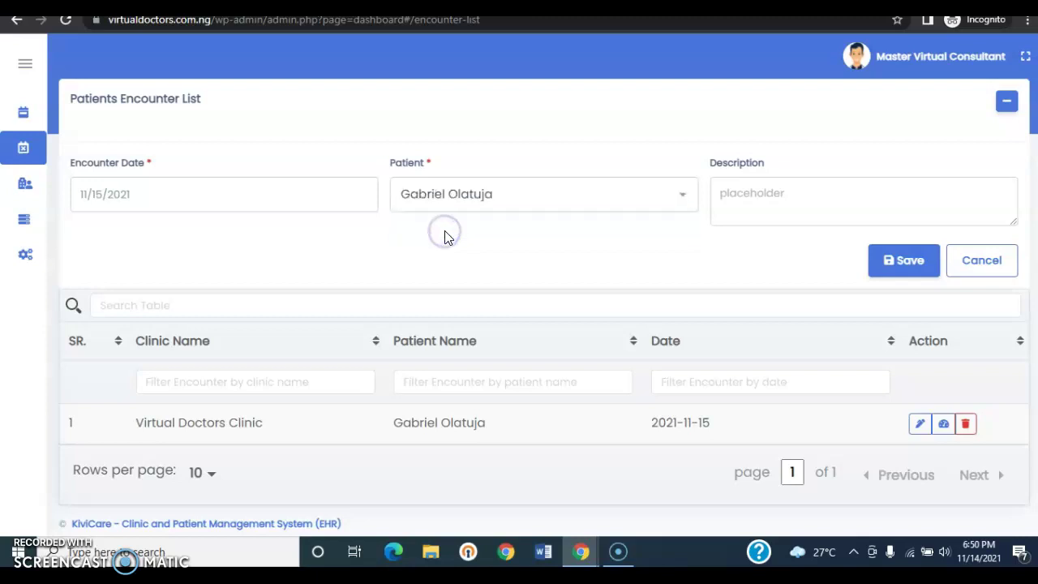
Enter "Appointment" as the encounter description and save the encounter.
{"action": "left_click", "coordinate": [729, 209]}
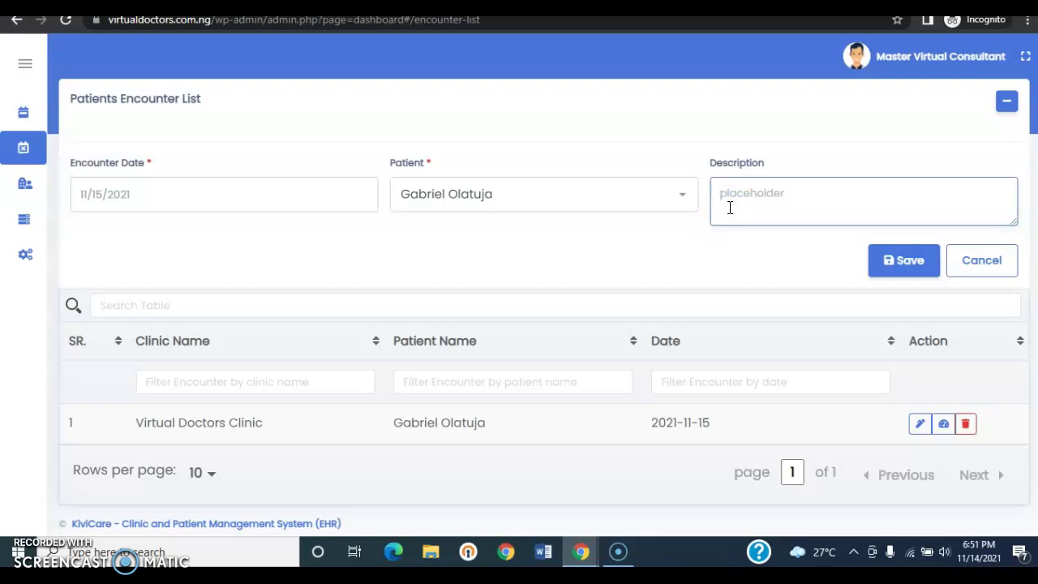
{"action": "type", "text": "Appointmeny"}
{"action": "key", "text": "BackSpace"}
{"action": "type", "text": "t"}
{"action": "left_click", "coordinate": [893, 262]}
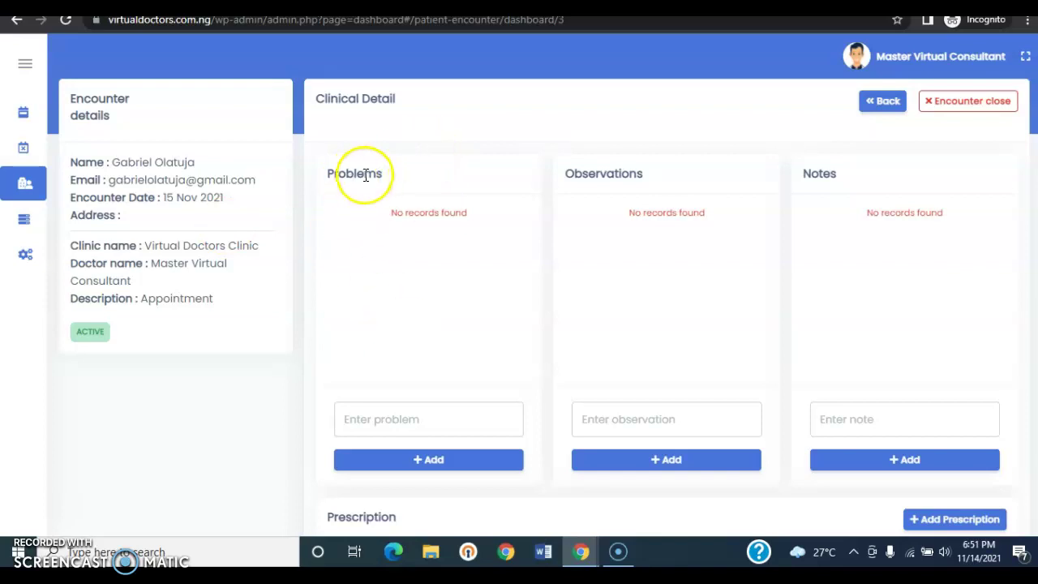
Fill in "Feeling feverish" as the problem and "headache, cold" as the observation in the clinical details.
{"action": "left_click", "coordinate": [383, 429]}
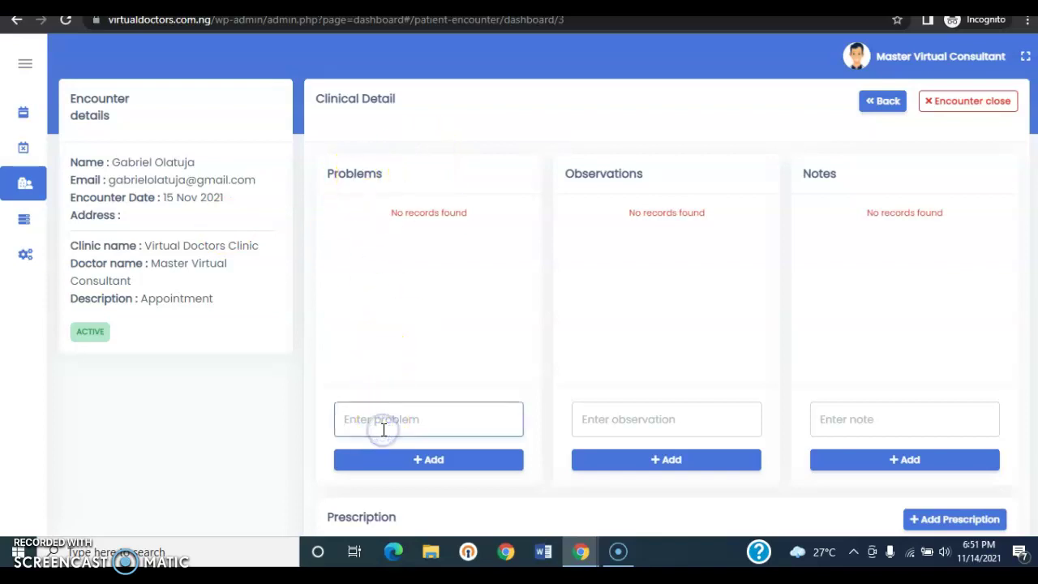
{"action": "type", "text": "Feeling feverish"}
{"action": "left_click", "coordinate": [570, 445]}
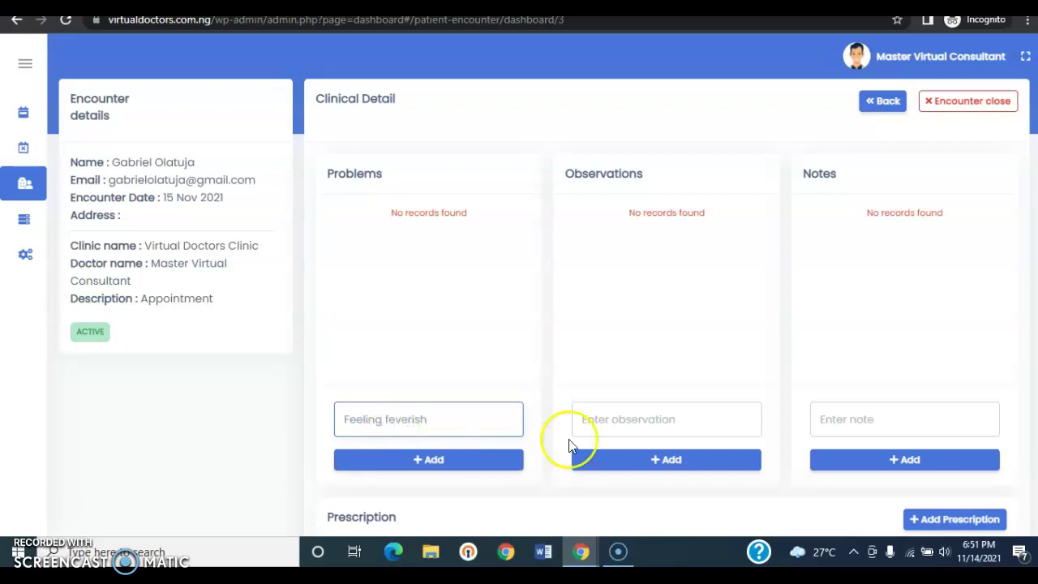
{"action": "left_click", "coordinate": [619, 421]}
{"action": "type", "text": "headc"}
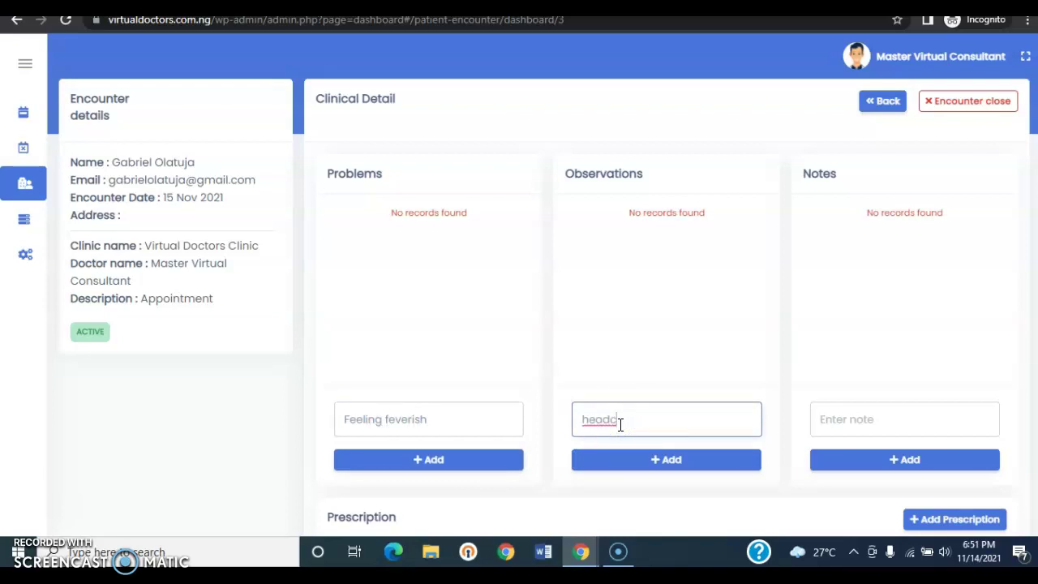
{"action": "key", "text": "BackSpace"}
{"action": "type", "text": "ache, cold"}
Fill in "To carry out widal test" as the note in the clinical details.
{"action": "left_click", "coordinate": [862, 422]}
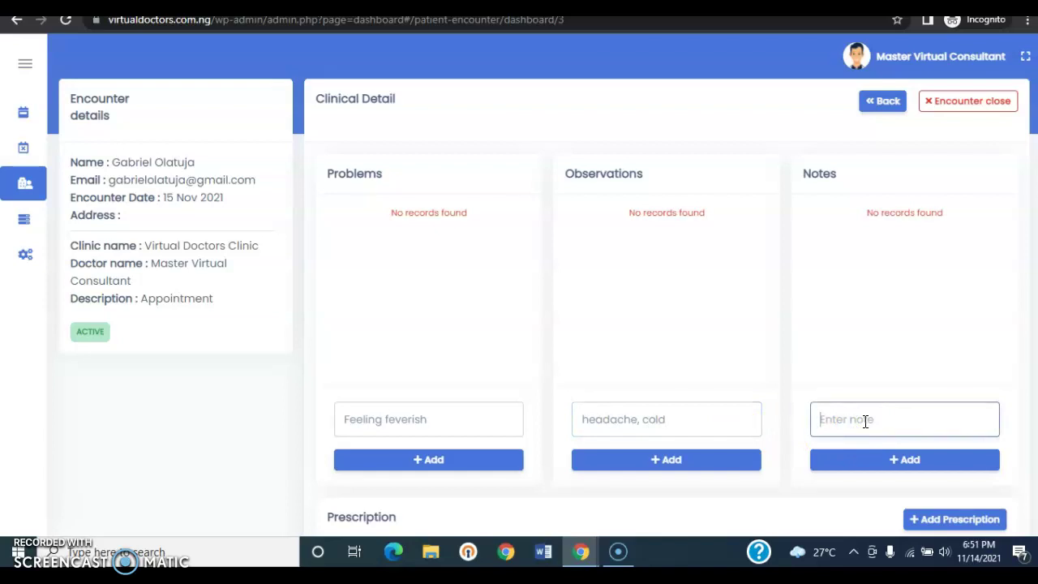
{"action": "type", "text": "To car"}
{"action": "type", "text": "ry out"}
{"action": "type", "text": "wic"}
{"action": "key", "text": "BackSpace"}
{"action": "type", "text": "dal test"}
Add the entered "Feeling feverish" problem to the Problems list, followed by a second problem, "pains".
{"action": "left_click", "coordinate": [457, 411]}
{"action": "left_click", "coordinate": [434, 464]}
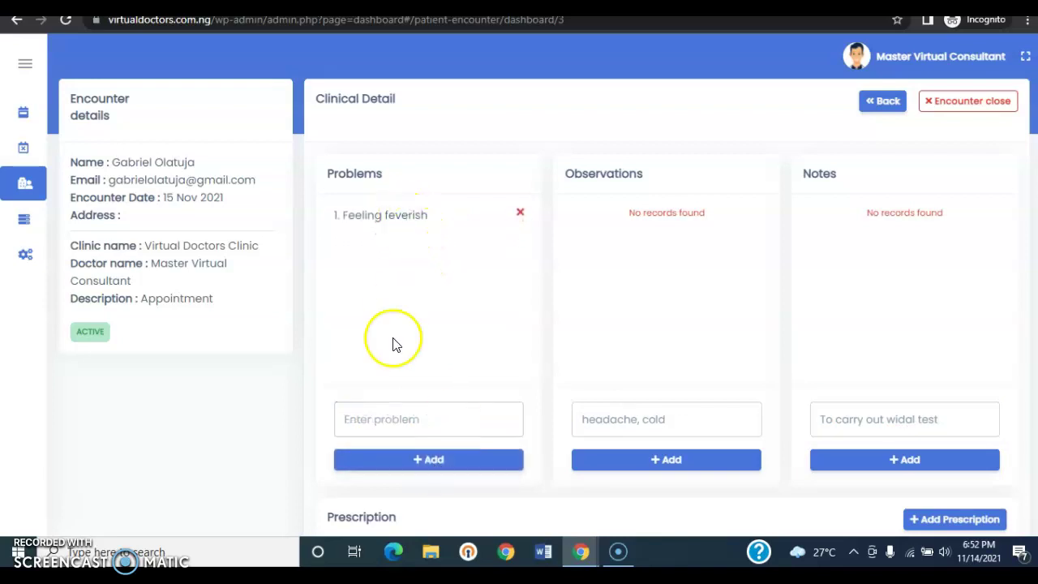
{"action": "left_click", "coordinate": [386, 418]}
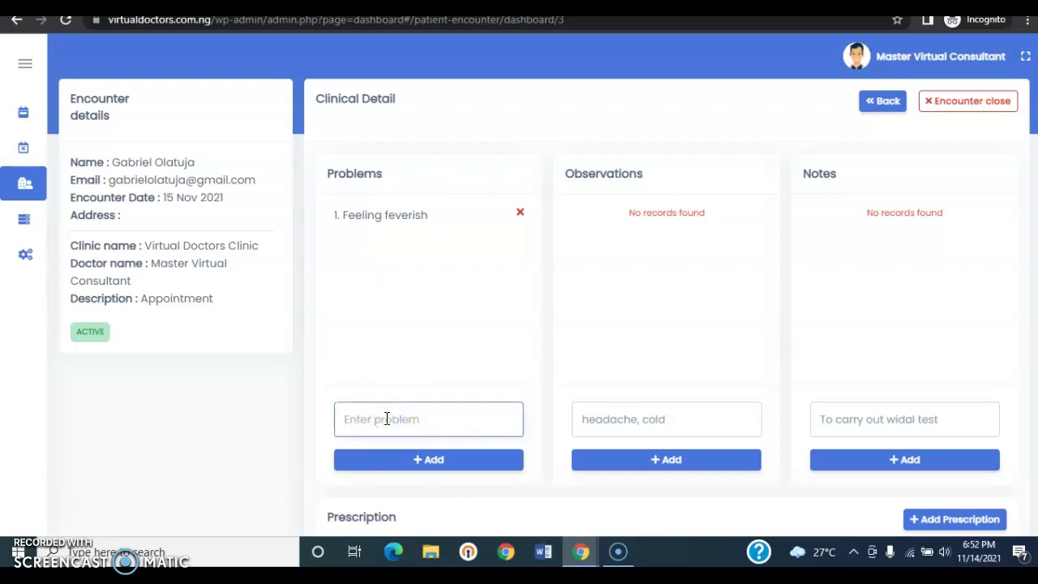
{"action": "type", "text": "S"}
{"action": "key", "text": "BackSpace"}
{"action": "type", "text": "pains"}
{"action": "left_click", "coordinate": [412, 460]}
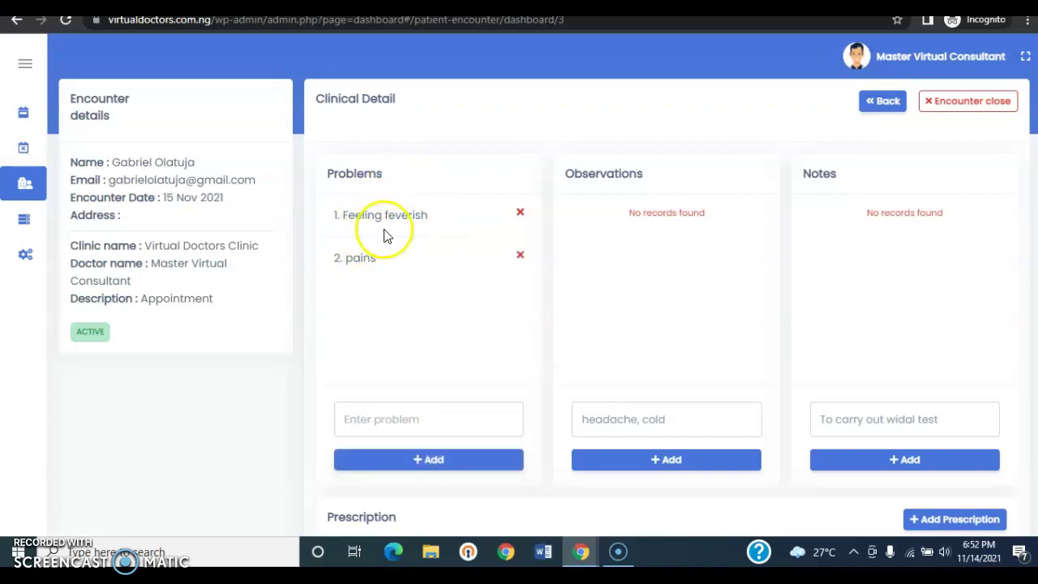
Add the entered "headache, cold" observation to the Observations list.
{"action": "left_click", "coordinate": [689, 420]}
{"action": "left_click", "coordinate": [664, 462]}
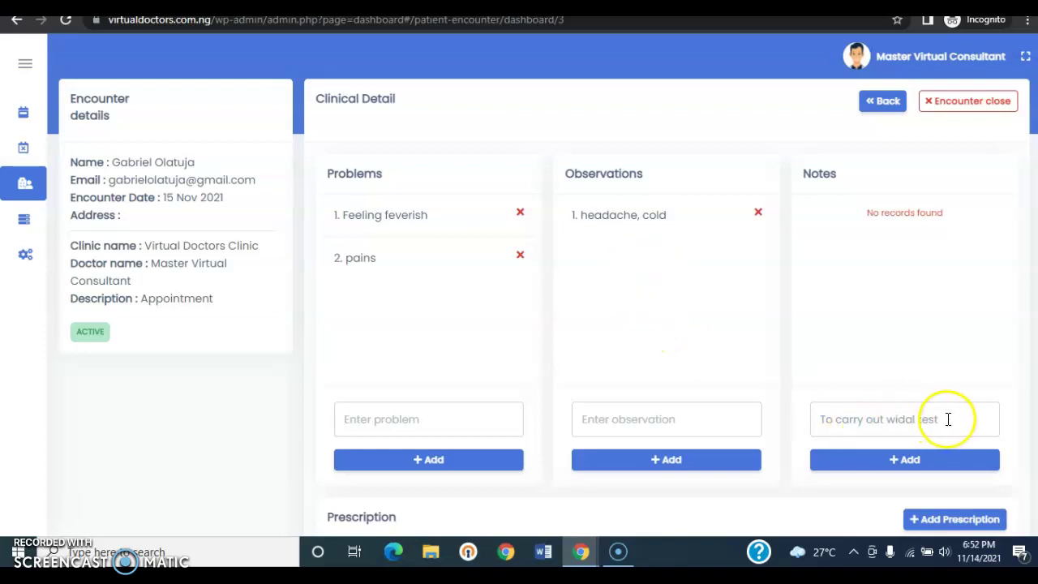
Add the entered "To carry out widal test" note to the Notes list and open a blank prescription form.
{"action": "left_click", "coordinate": [908, 460]}
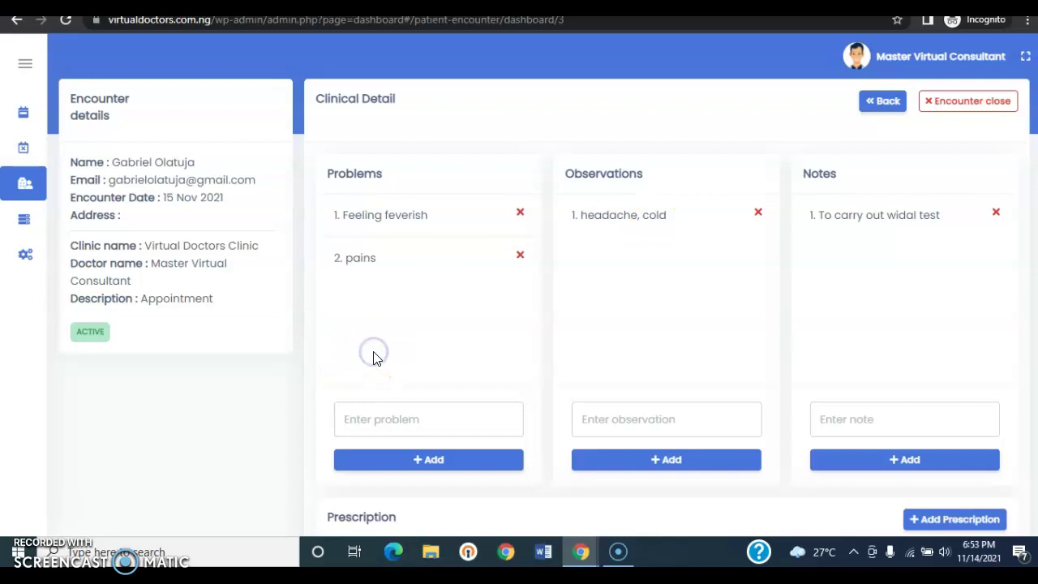
{"action": "scroll", "coordinate": [374, 357], "scroll_direction": "down", "scroll_amount": 1}
{"action": "scroll", "coordinate": [373, 357], "scroll_direction": "down", "scroll_amount": 4}
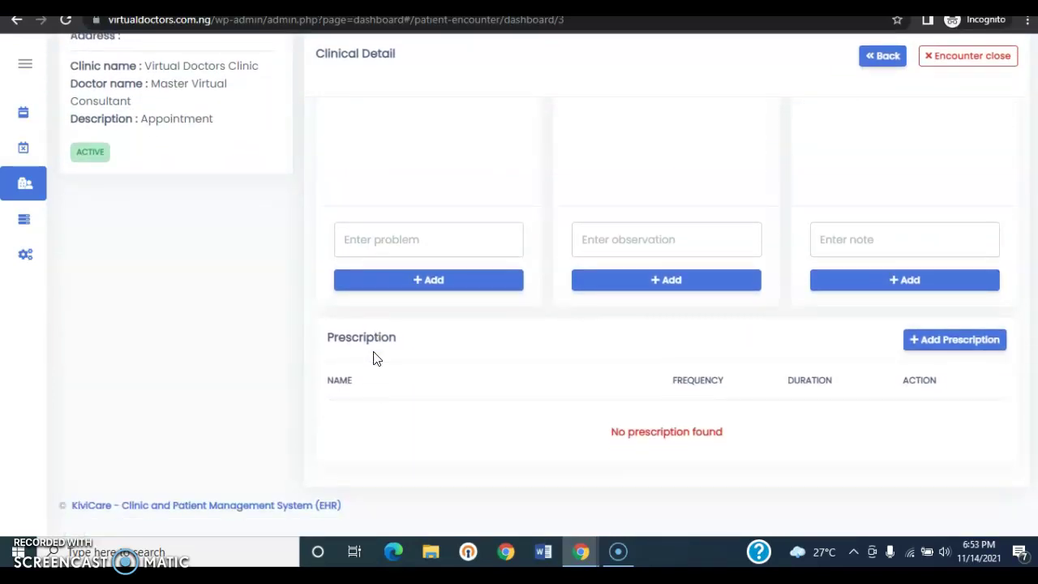
{"action": "left_click", "coordinate": [935, 347]}
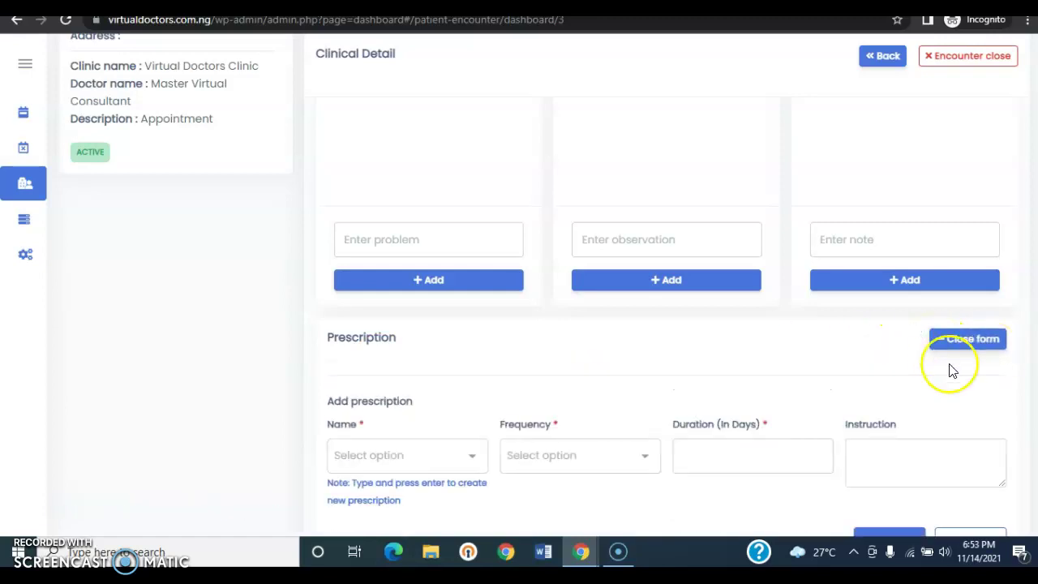
{"action": "scroll", "coordinate": [874, 366], "scroll_direction": "down", "scroll_amount": 2}
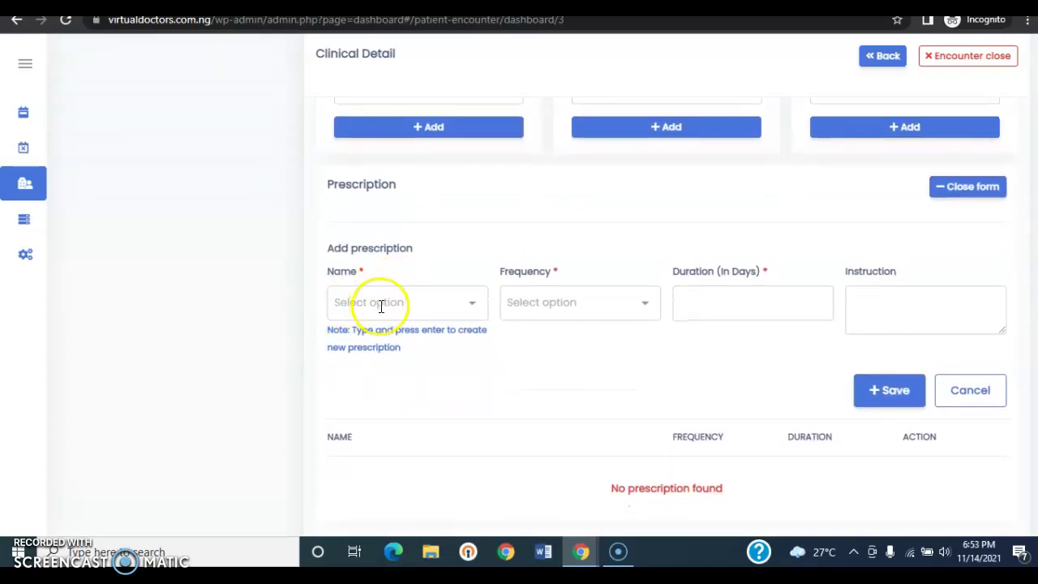
Create "Albedazole" as a new medicine and use it as the prescription's name.
{"action": "left_click", "coordinate": [381, 303]}
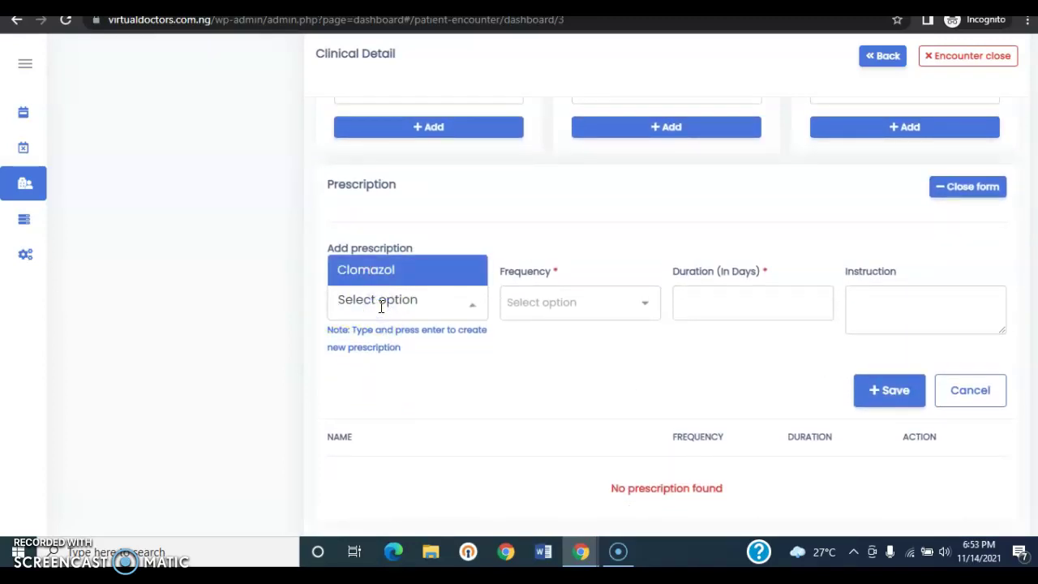
{"action": "left_click", "coordinate": [278, 298]}
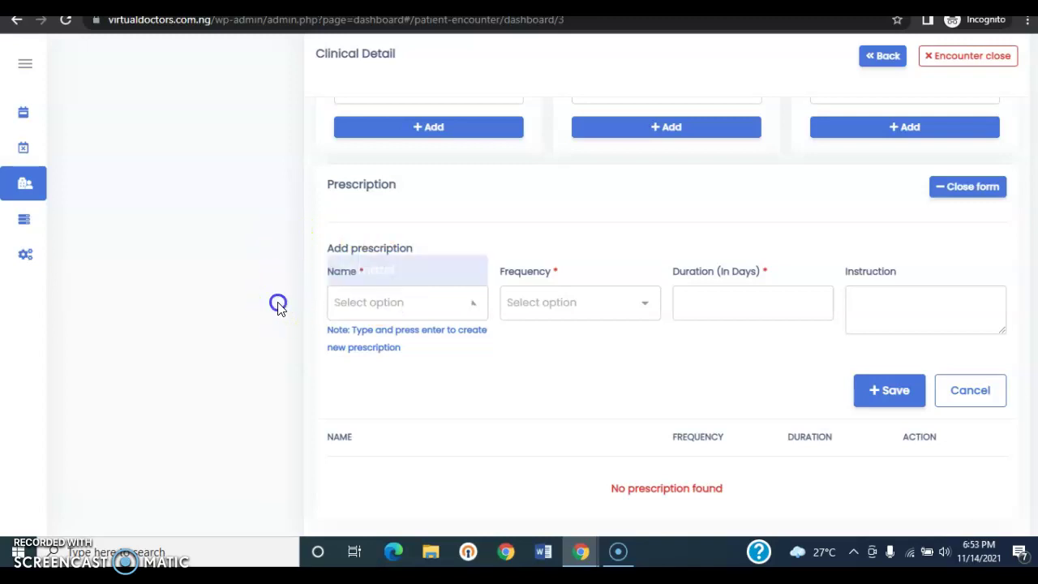
{"action": "left_click", "coordinate": [378, 302]}
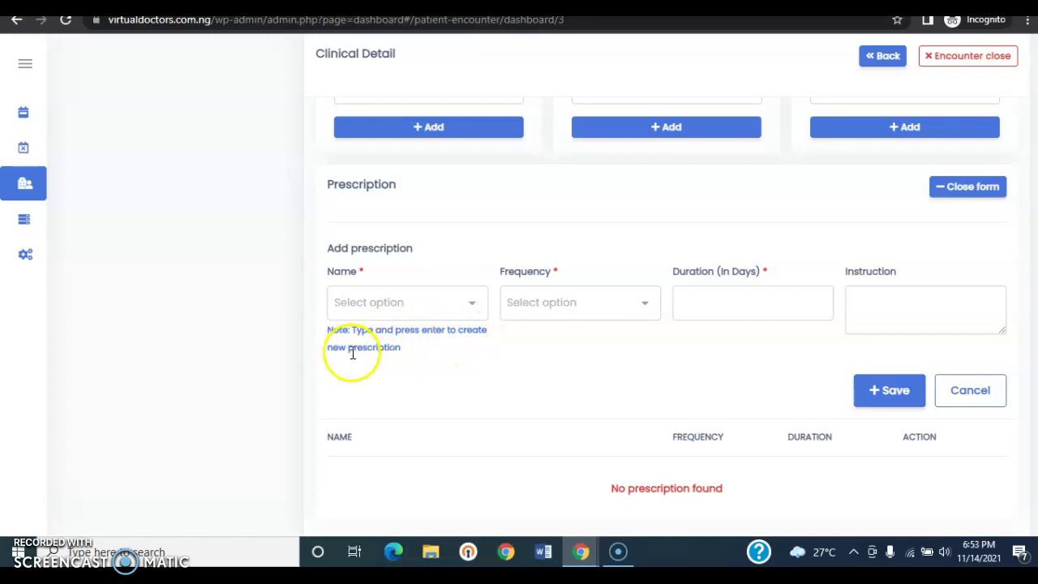
{"action": "left_click", "coordinate": [381, 301]}
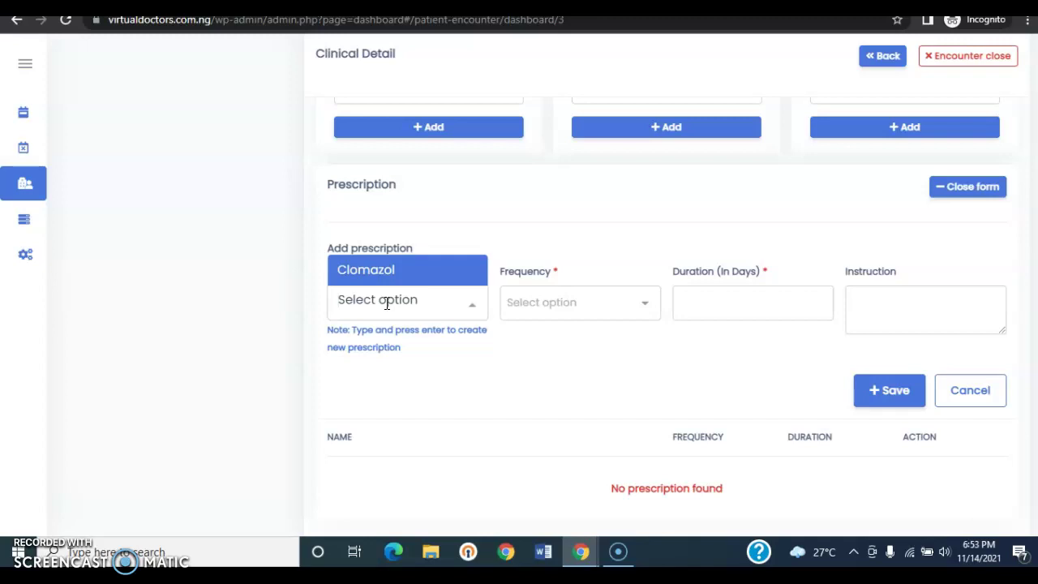
{"action": "type", "text": "Alb"}
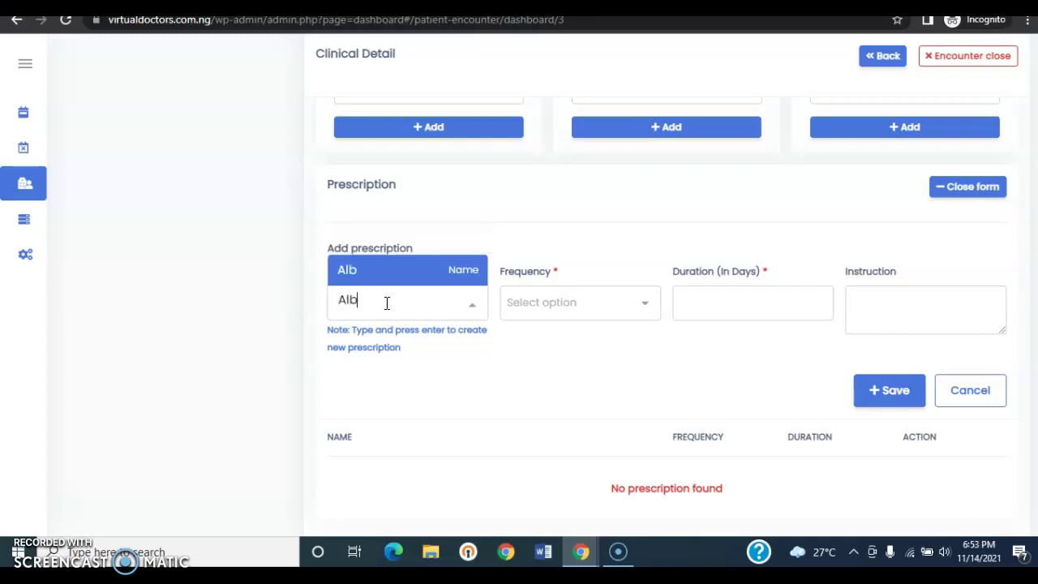
{"action": "type", "text": "edazole"}
{"action": "left_click", "coordinate": [425, 304]}
{"action": "key", "text": "Return"}
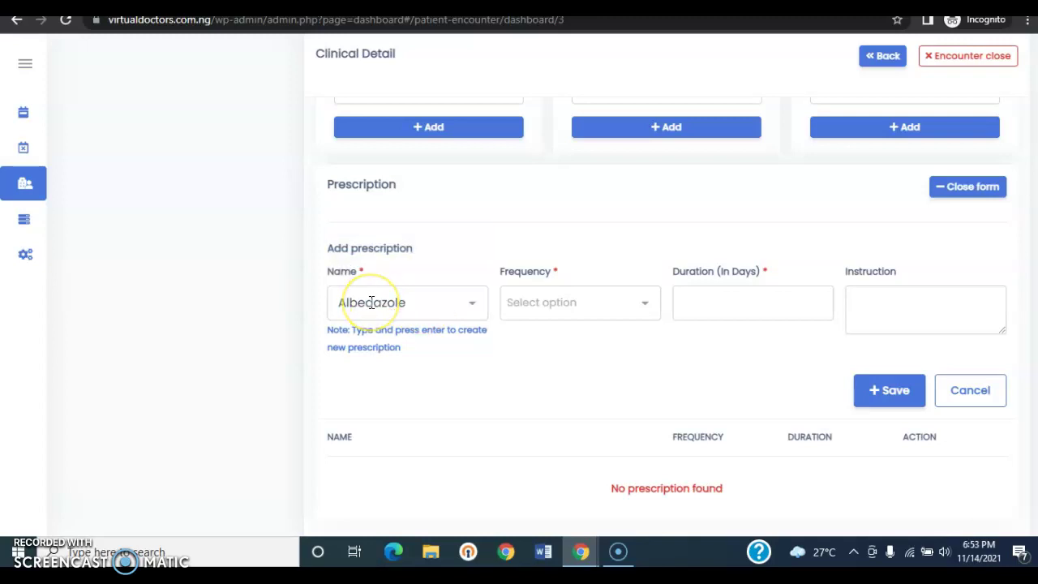
Set the prescription's frequency to "twice daily" and its duration to 7 days.
{"action": "left_click", "coordinate": [559, 302]}
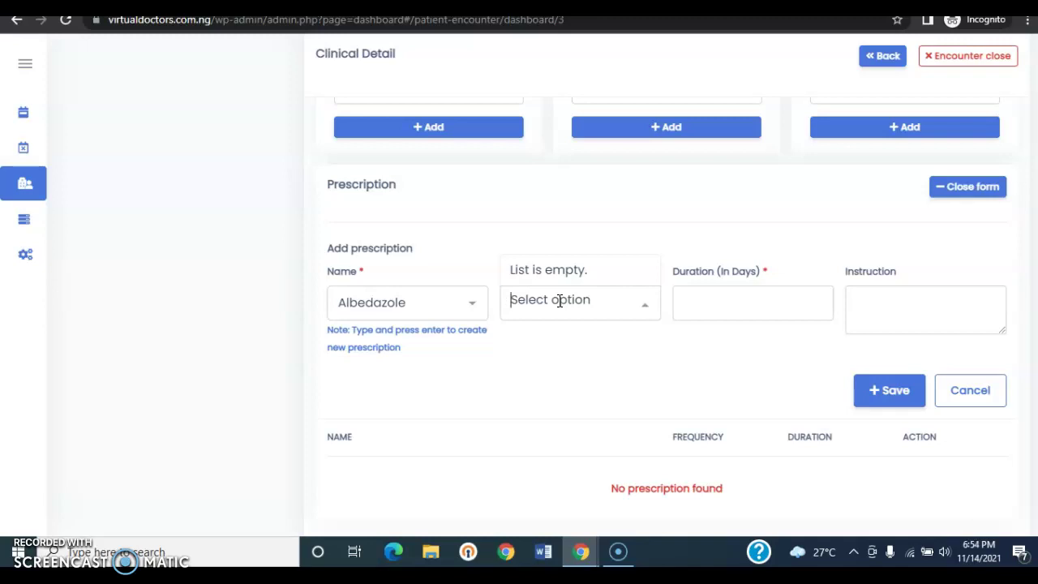
{"action": "type", "text": "twice"}
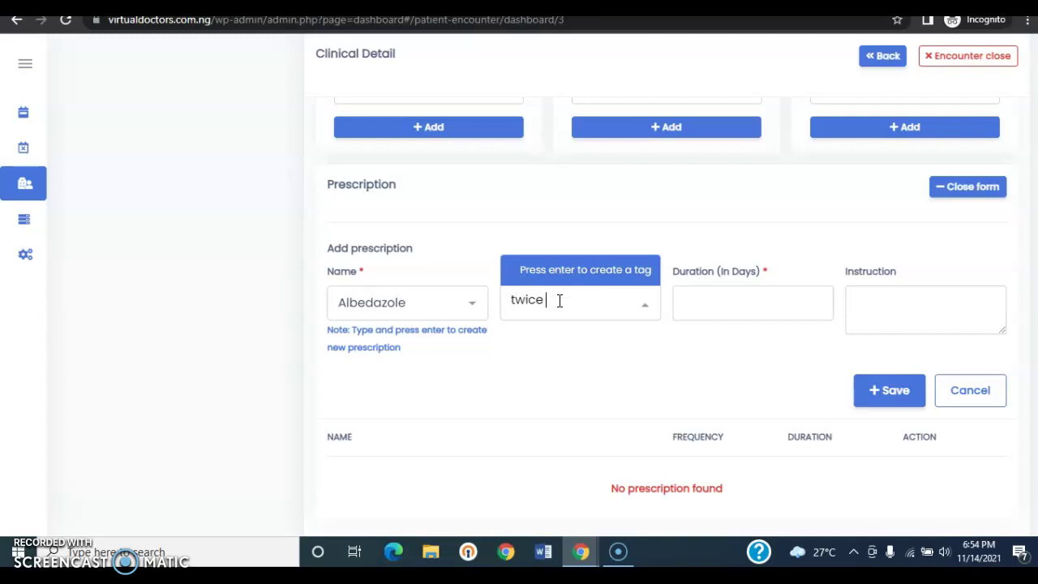
{"action": "type", "text": " daily"}
{"action": "left_click", "coordinate": [577, 307]}
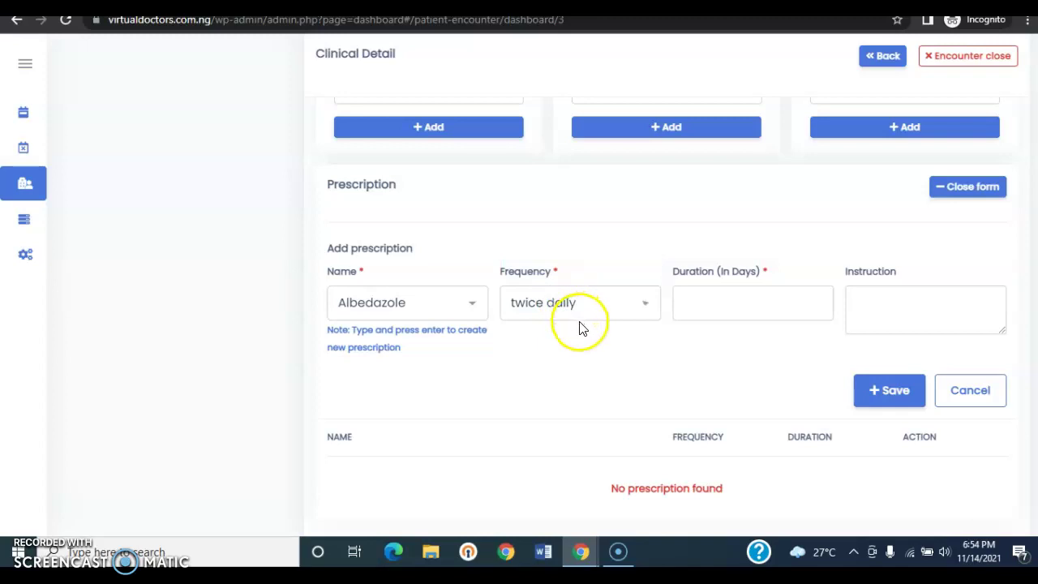
{"action": "left_click", "coordinate": [741, 300]}
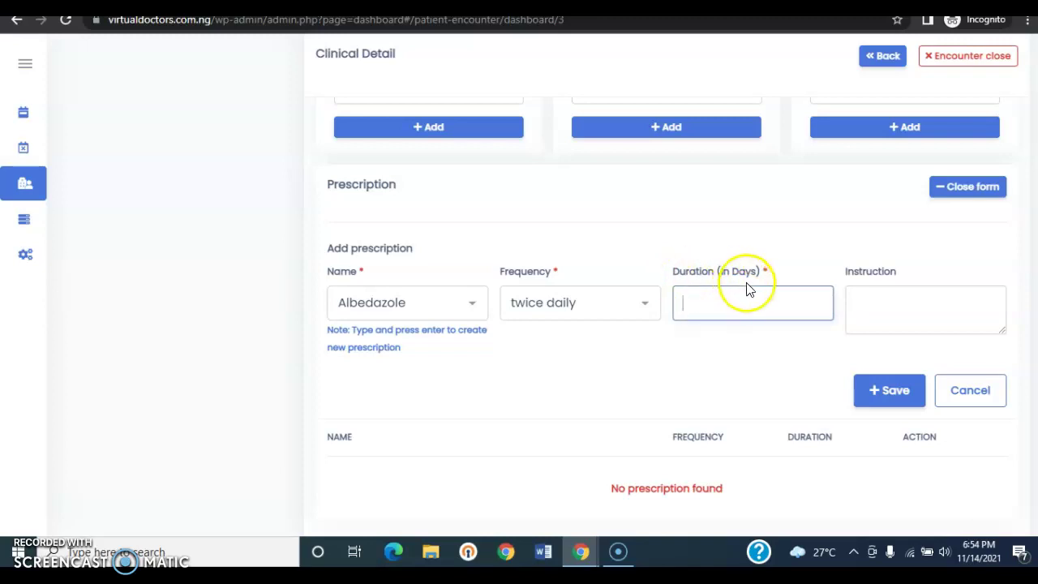
{"action": "type", "text": "7"}
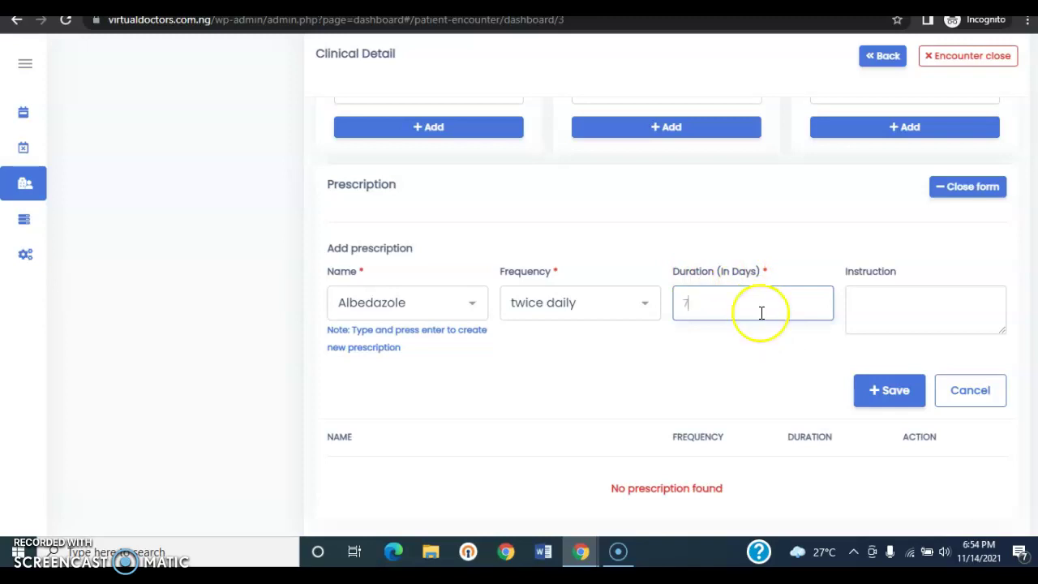
{"action": "left_click", "coordinate": [720, 302]}
Enter the instruction "Take morning and evening after food" for the prescription and save it.
{"action": "left_click", "coordinate": [855, 306]}
{"action": "type", "text": "Take"}
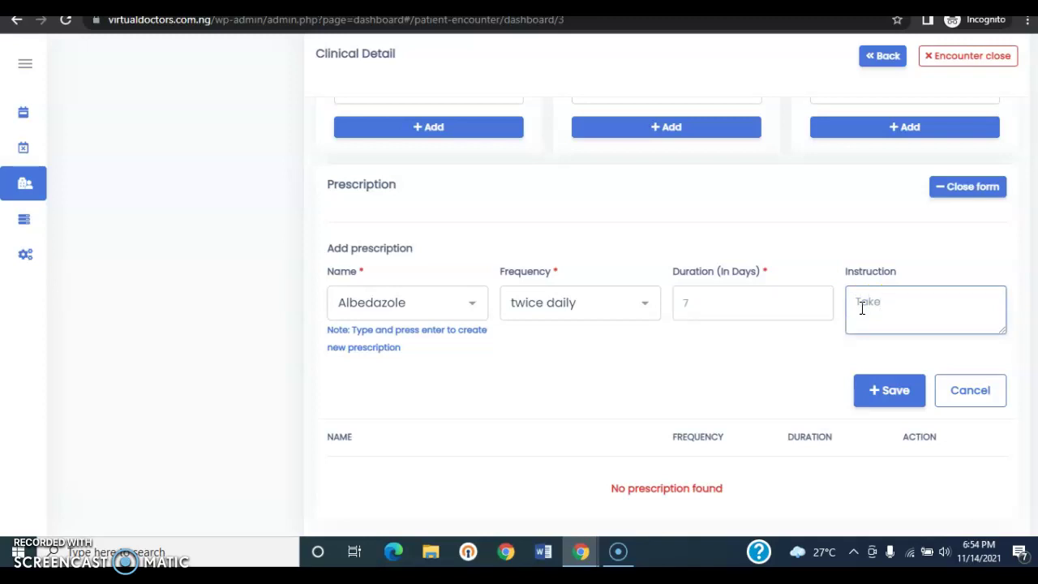
{"action": "type", "text": " mone"}
{"action": "key", "text": "BackSpace"}
{"action": "key", "text": "BackSpace"}
{"action": "type", "text": "rning and evening aft"}
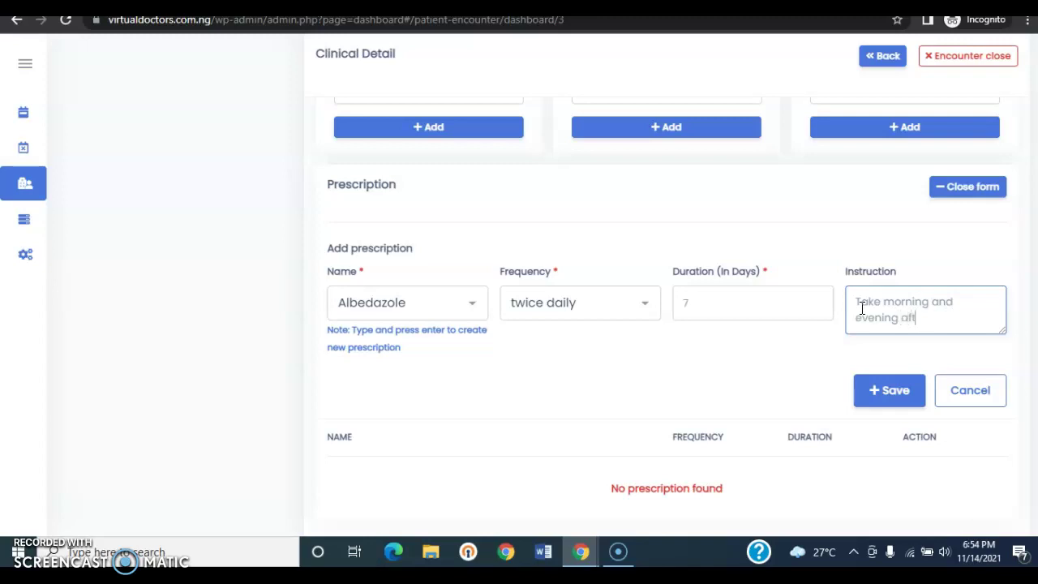
{"action": "type", "text": "er food"}
{"action": "left_click", "coordinate": [872, 392]}
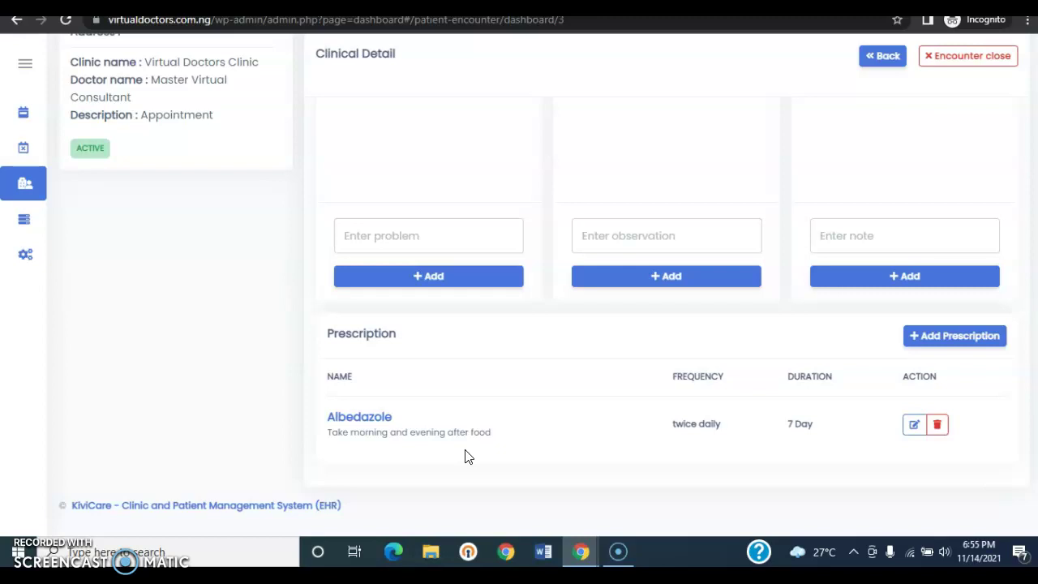
Expand the dashboard's navigation sidebar to show its section names.
{"action": "mouse_move", "coordinate": [12, 186]}
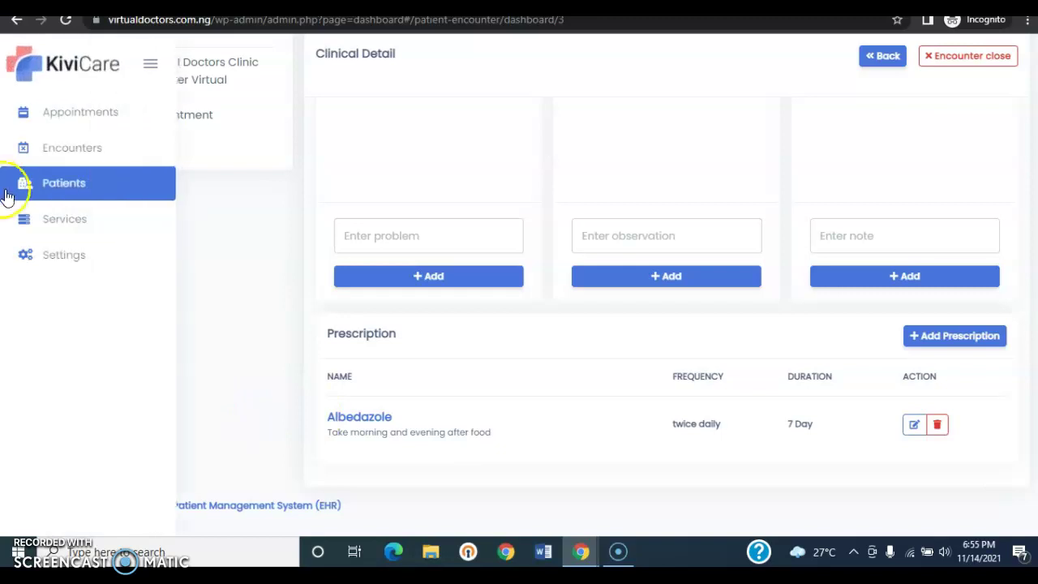